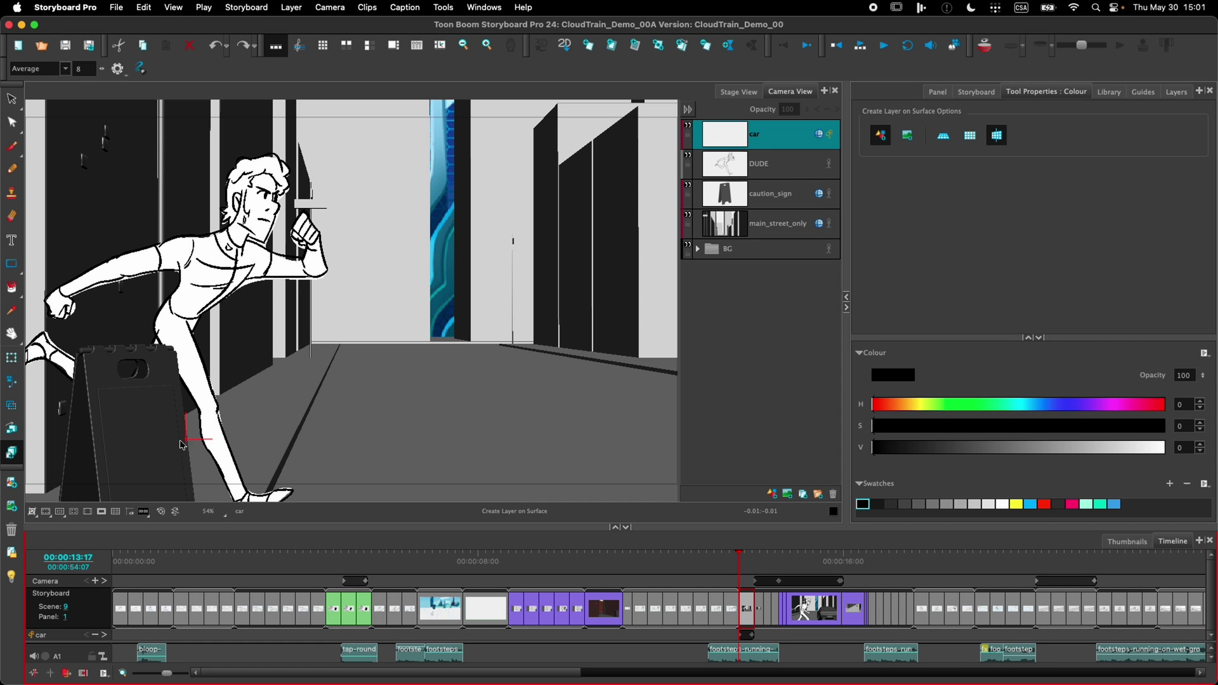
Create drawing layer A on the caution sign's surface in the Camera View.
click(141, 448)
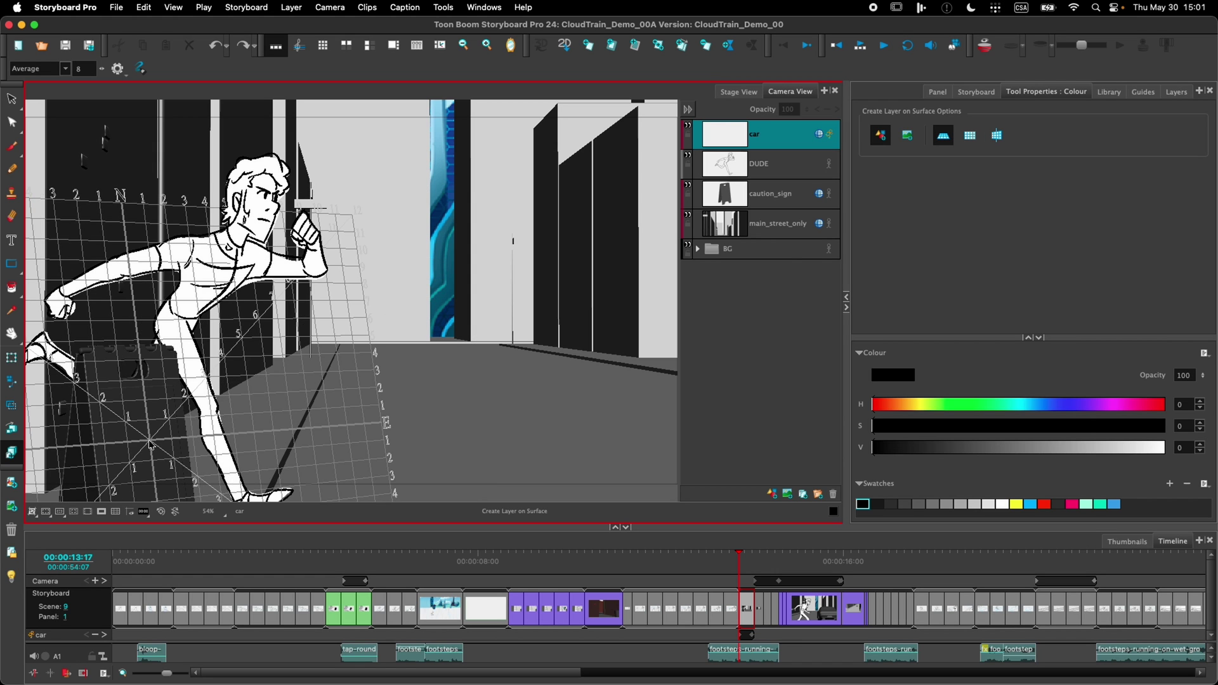
click(150, 444)
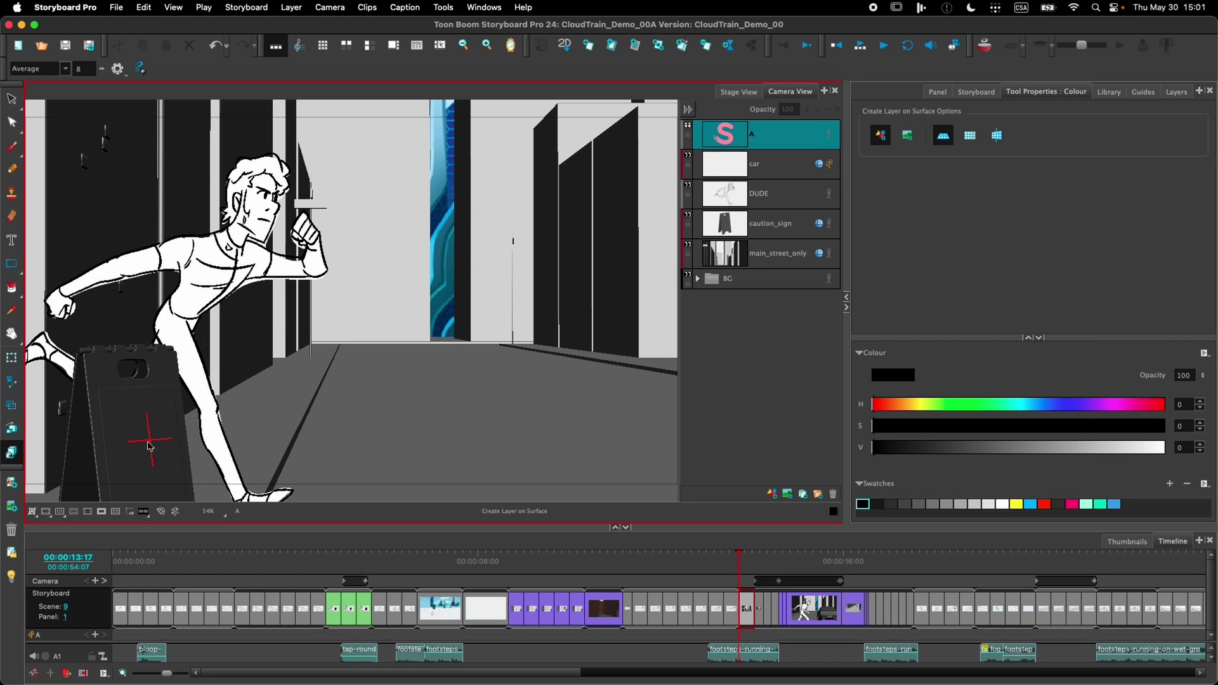
Draw a yellow-filled warning triangle with an exclamation mark on the caution sign, then view the 3D street.
click(12, 149)
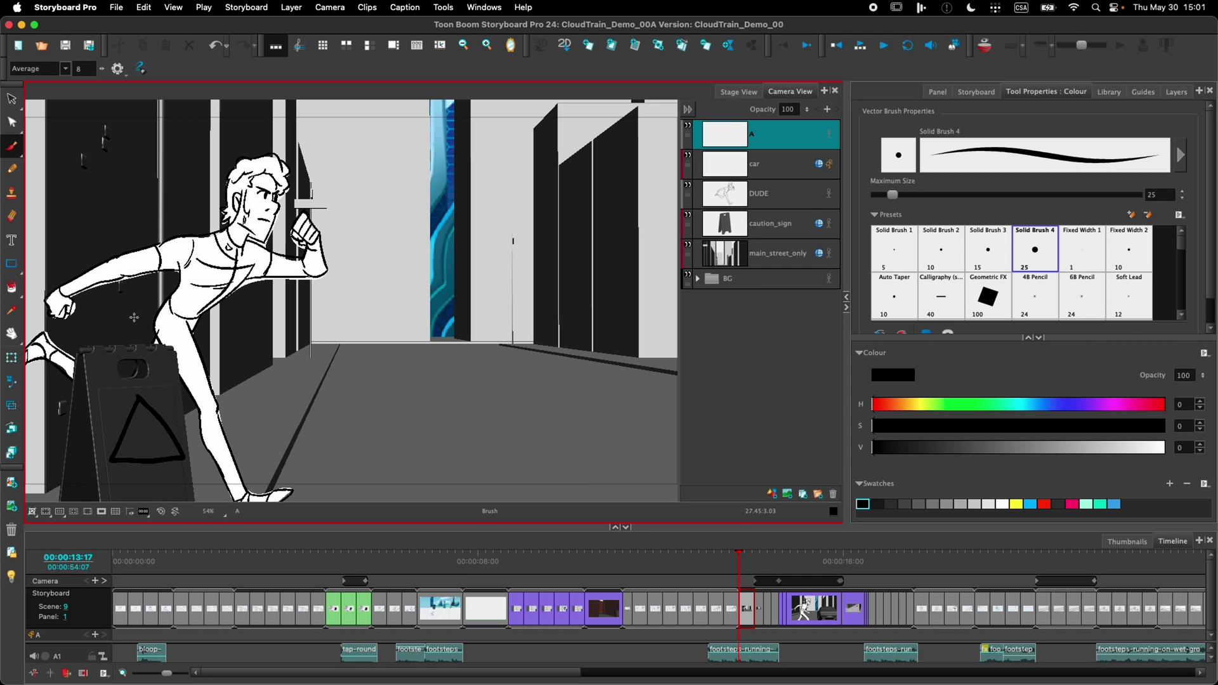
key(alt+i)
click(147, 433)
key(alt+b)
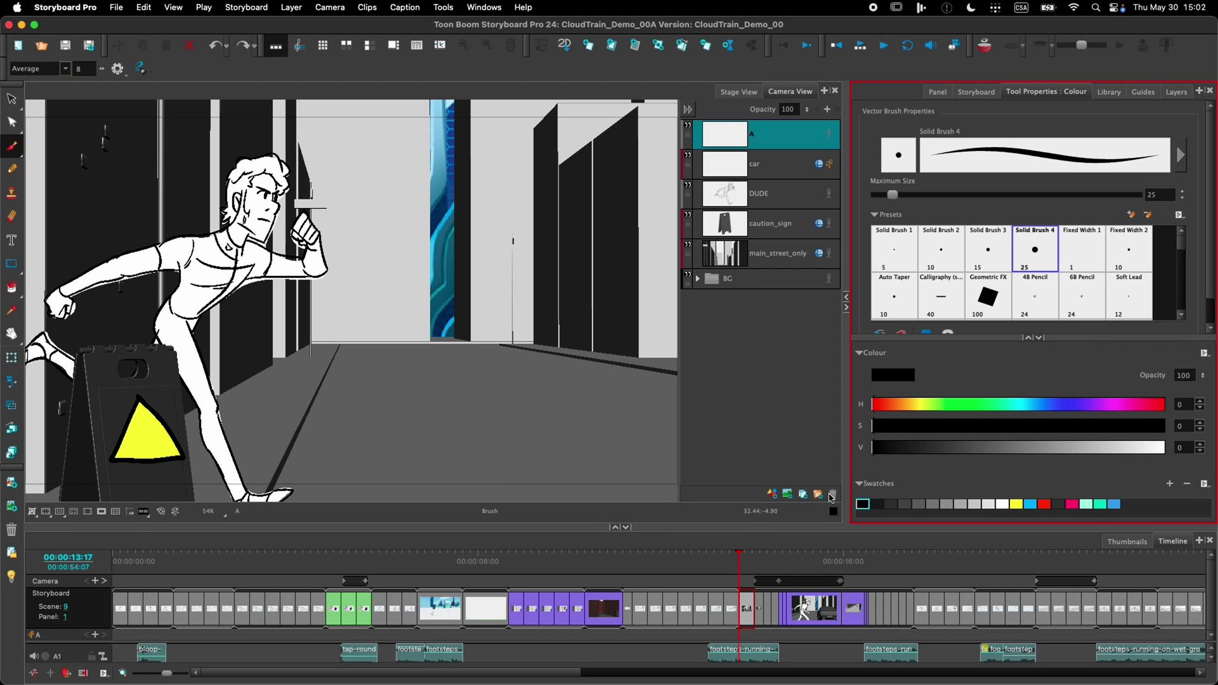
drag(142, 420, 146, 445)
click(739, 92)
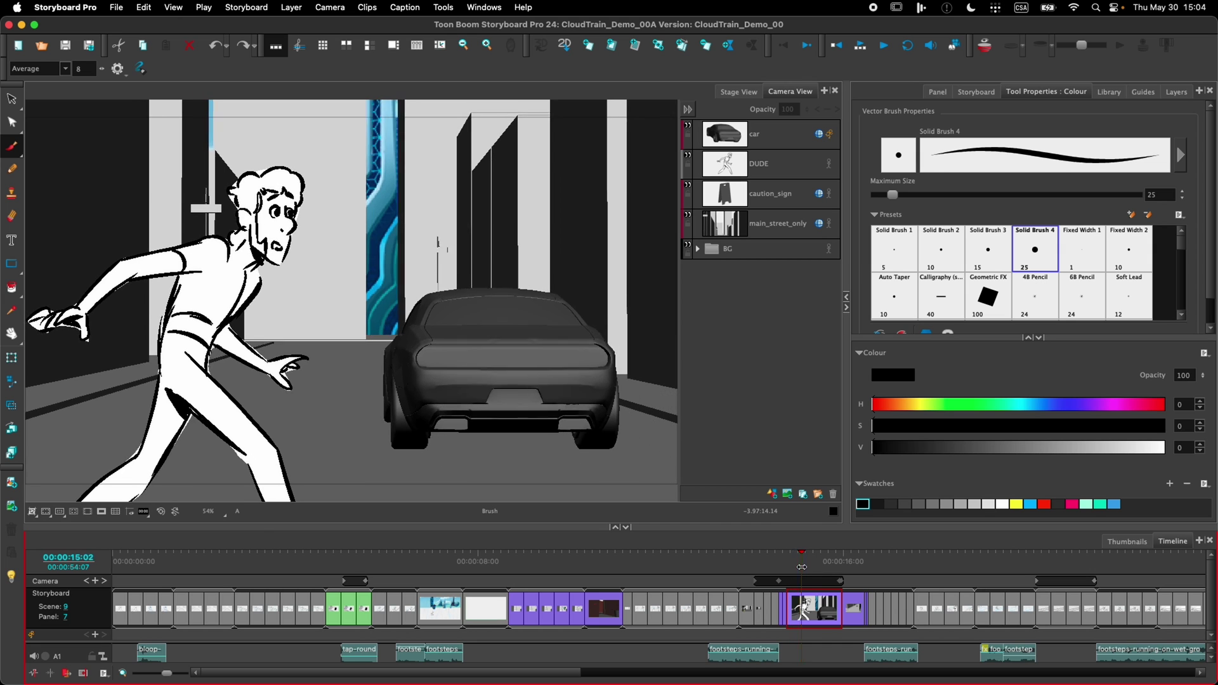
Stop on panel 7 and attach new layer A to the car's rear surface.
key(space)
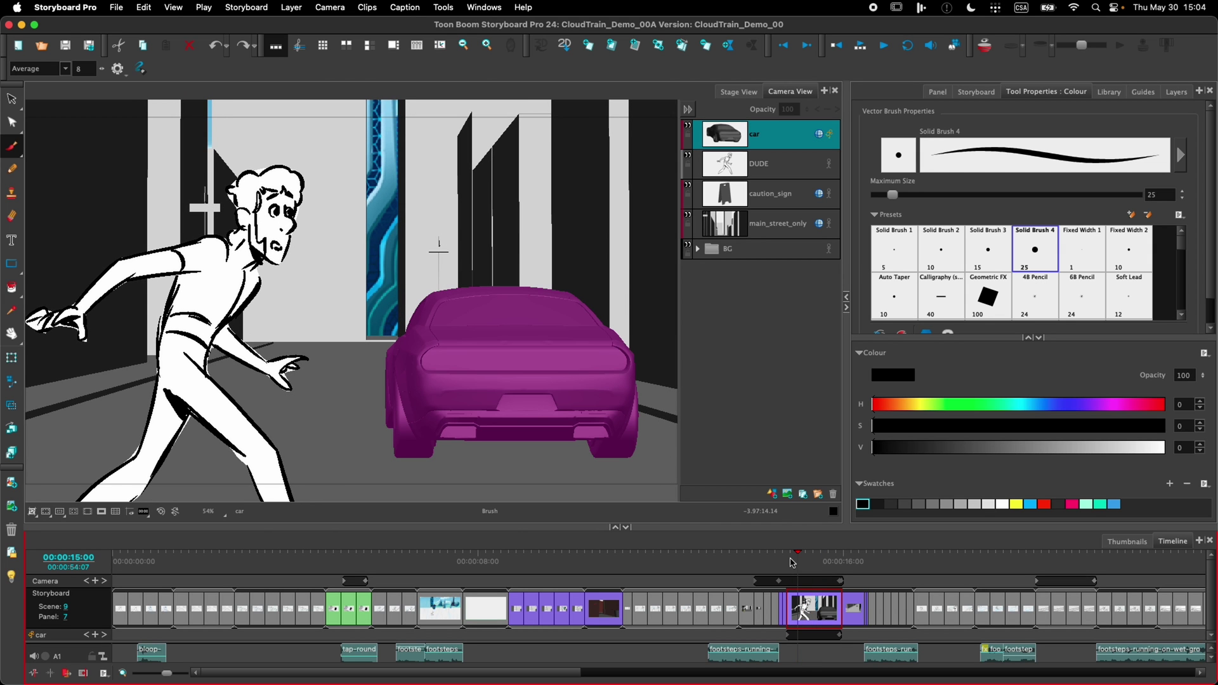
click(11, 453)
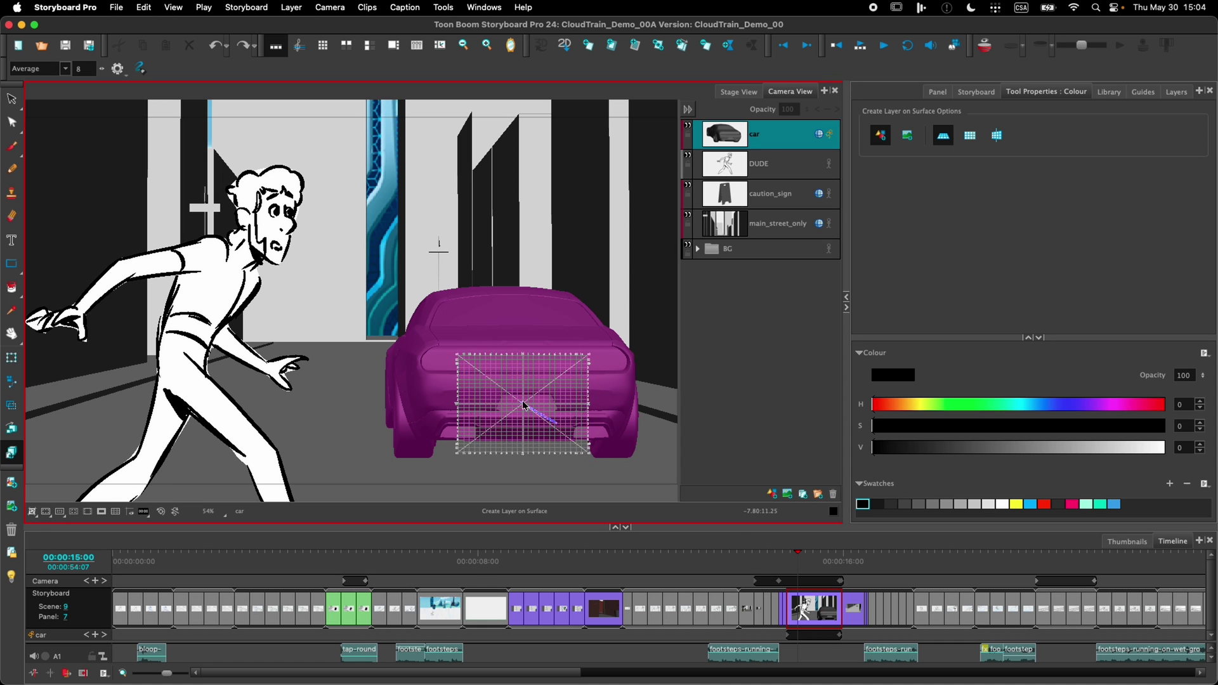
click(523, 405)
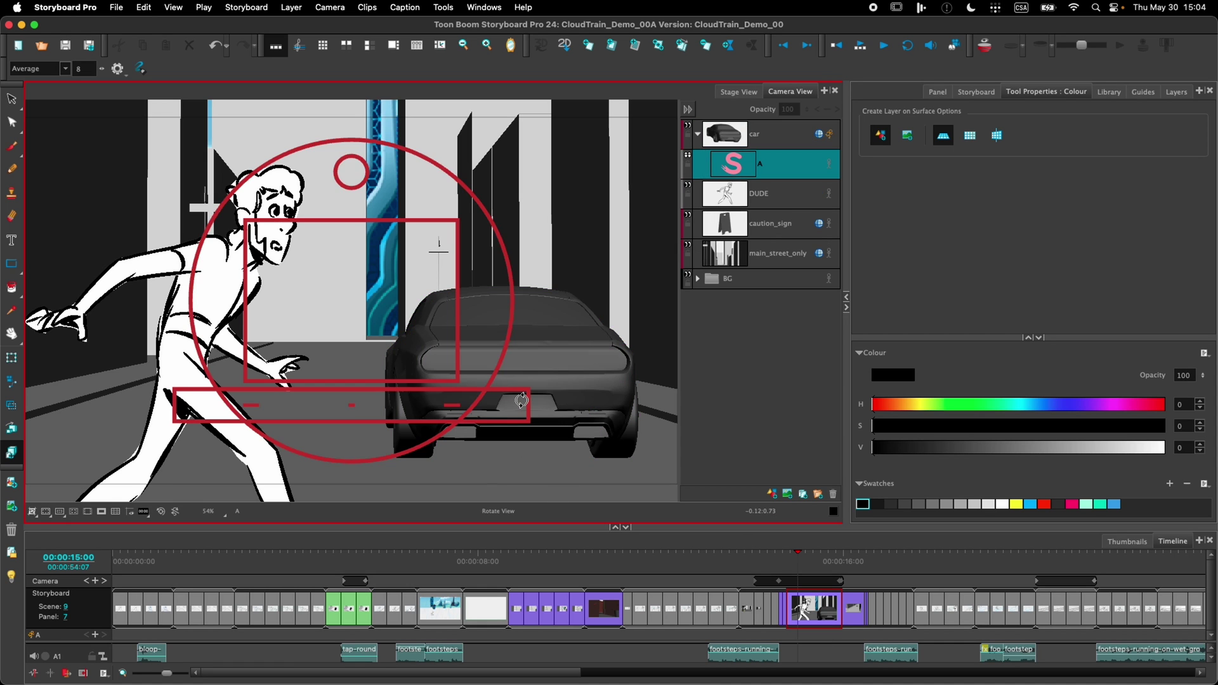
click(12, 148)
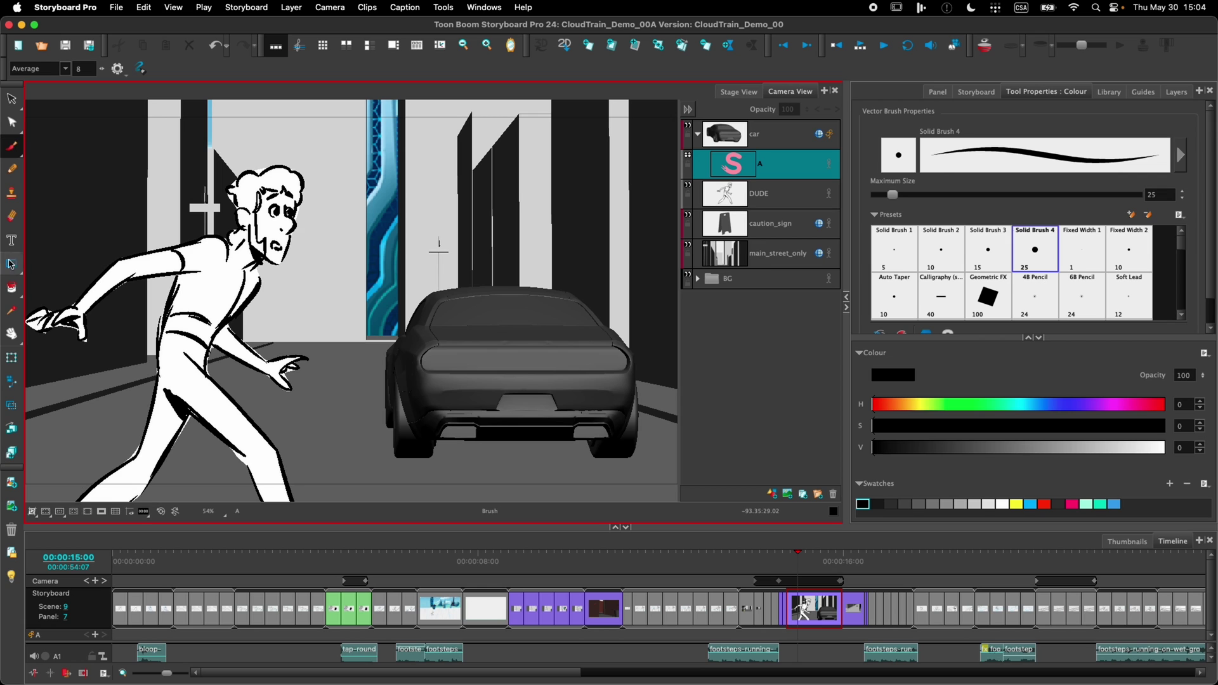
Draw a white rectangle over the licence plate and write 'Boom!' on it in black.
click(11, 260)
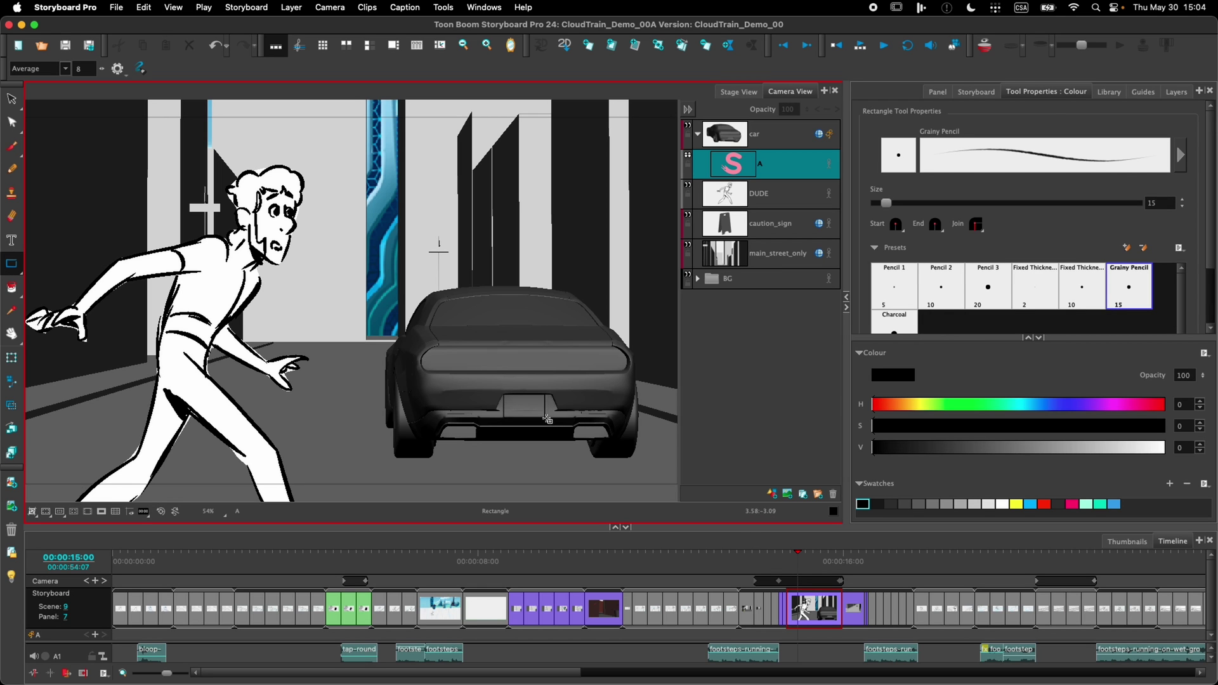
scroll(553, 419, up, 5)
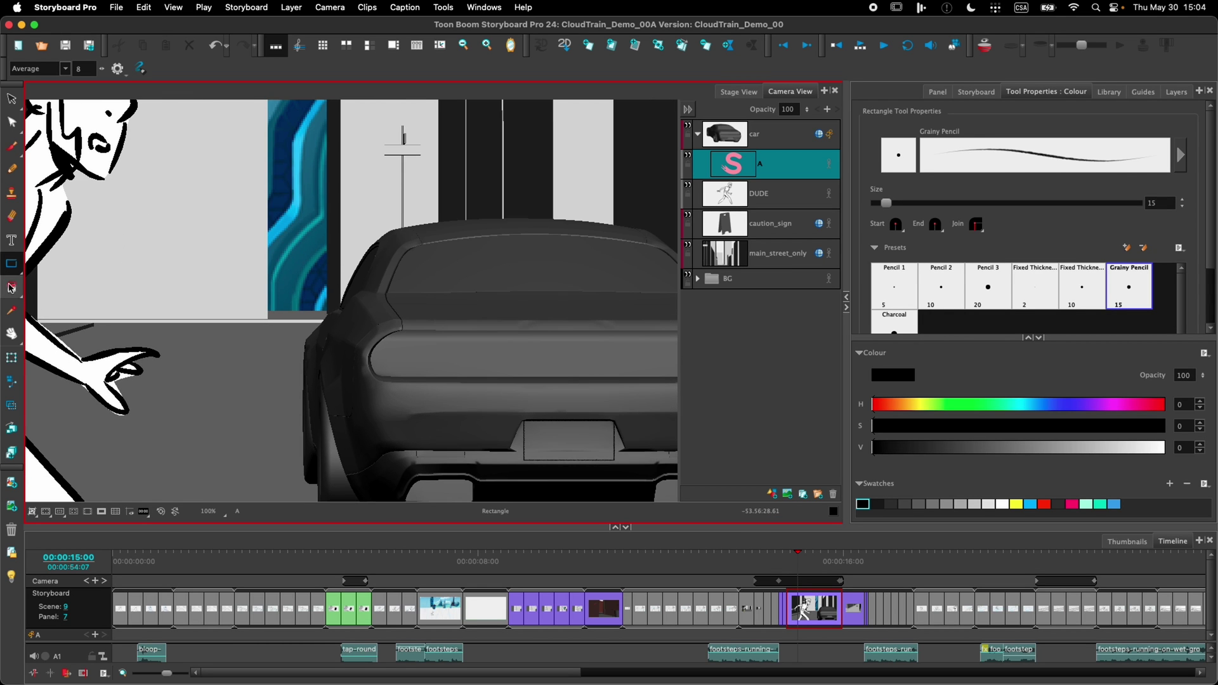
click(11, 287)
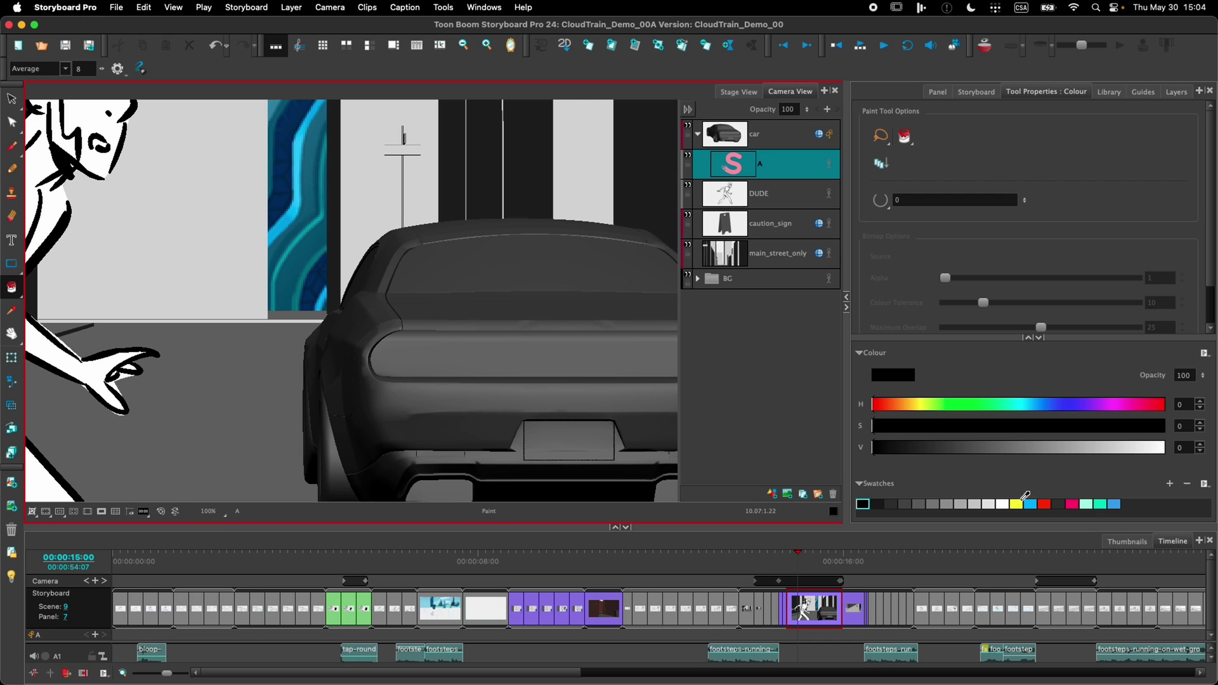
click(1003, 504)
click(581, 443)
click(11, 145)
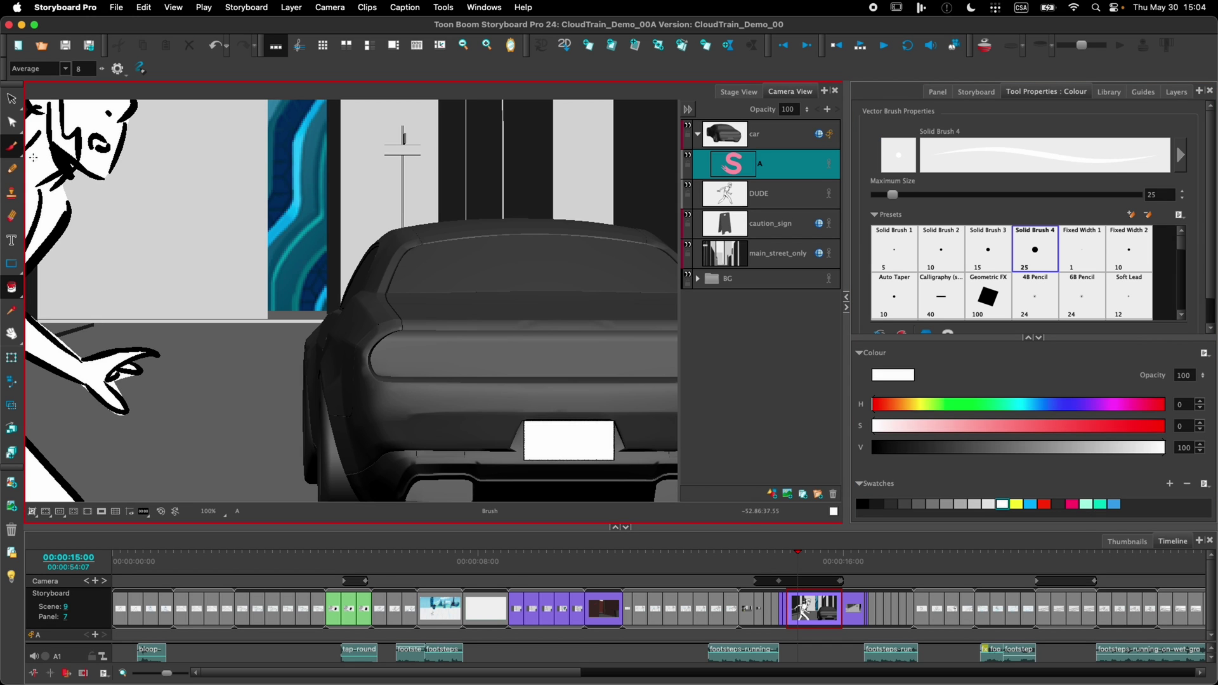
click(863, 503)
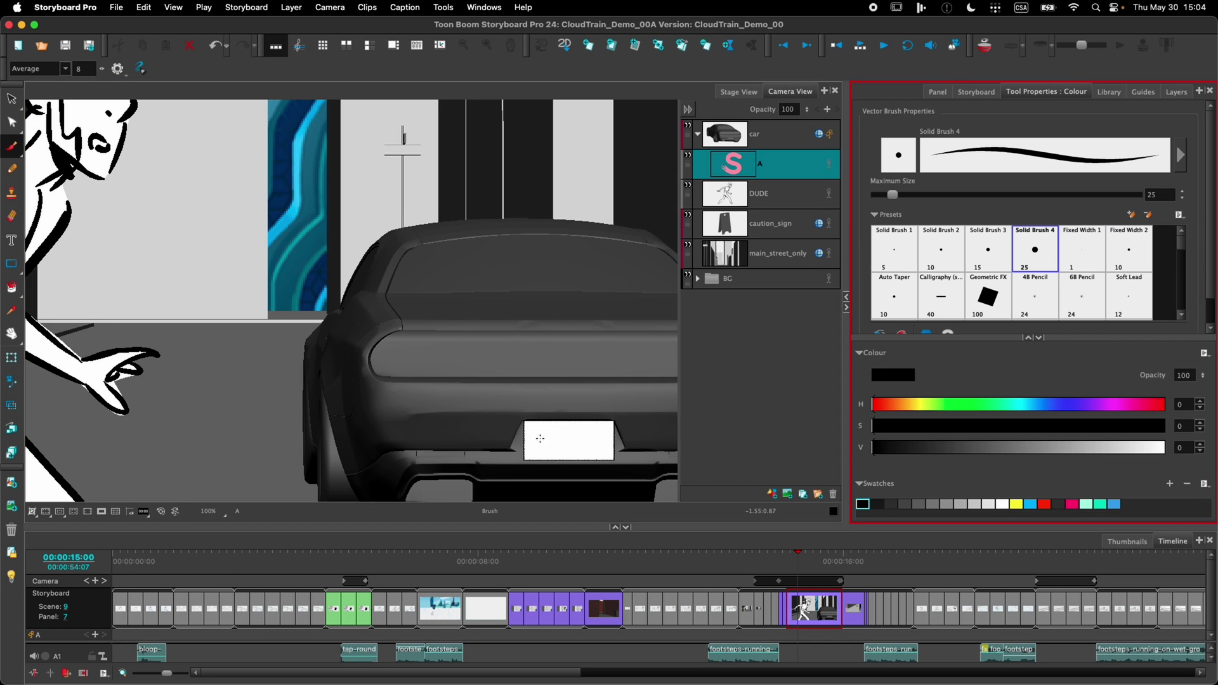
drag(539, 447, 552, 435)
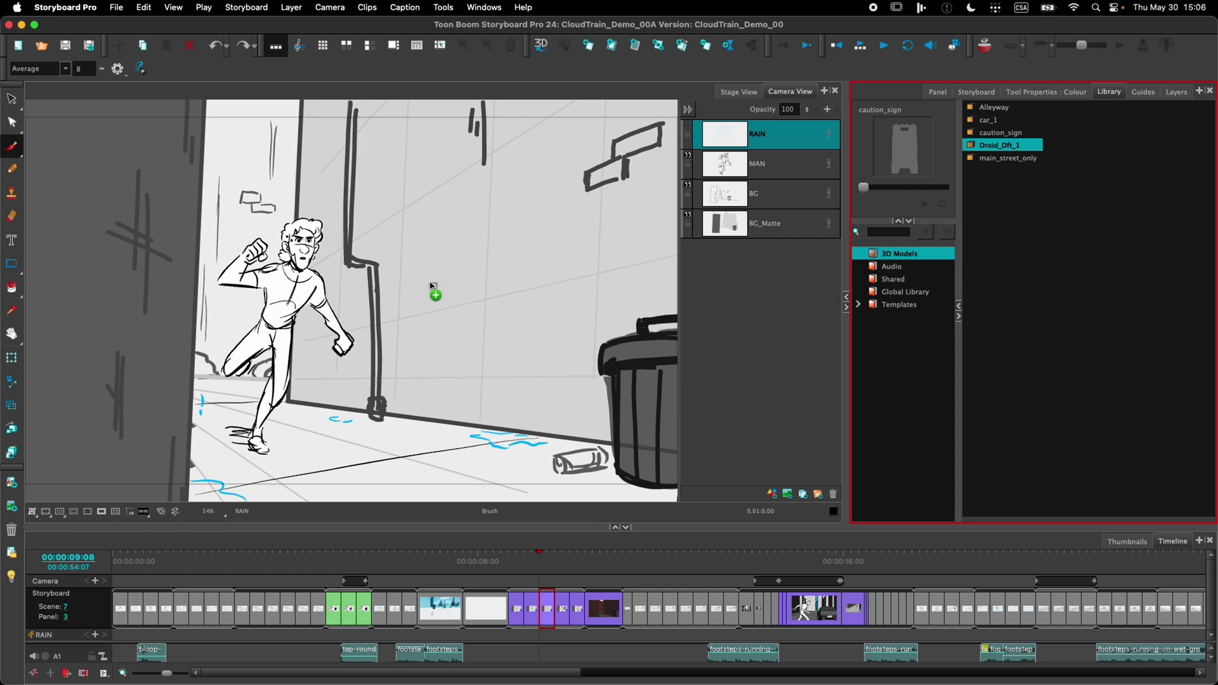
Drop the Droid_Dft_1 model into the alley panel and keep the scene in 2D.
drag(431, 289, 434, 291)
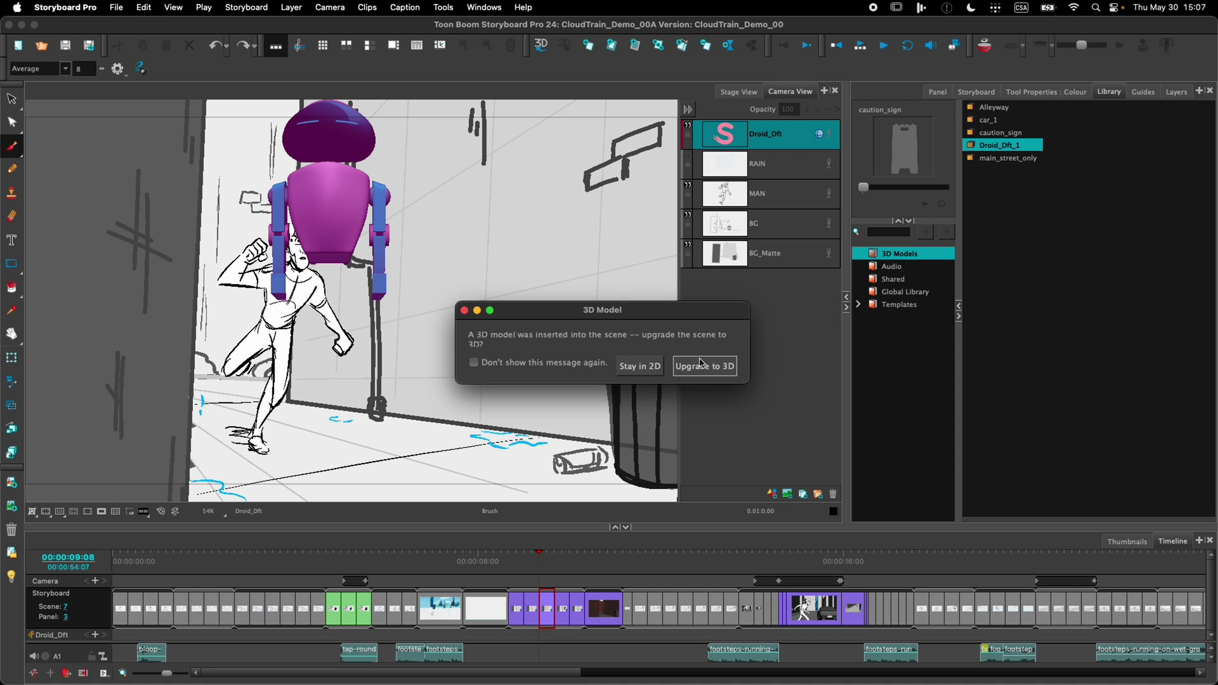
click(641, 367)
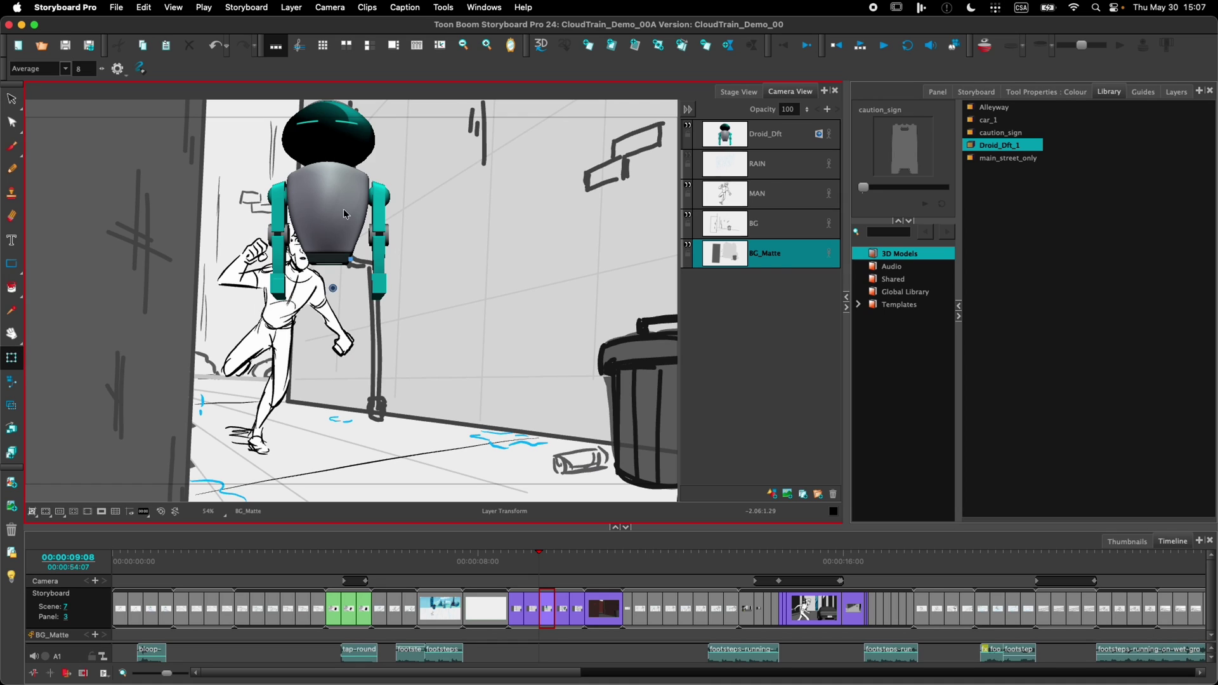
Lower the droid in the frame and add a Top View panel.
click(343, 214)
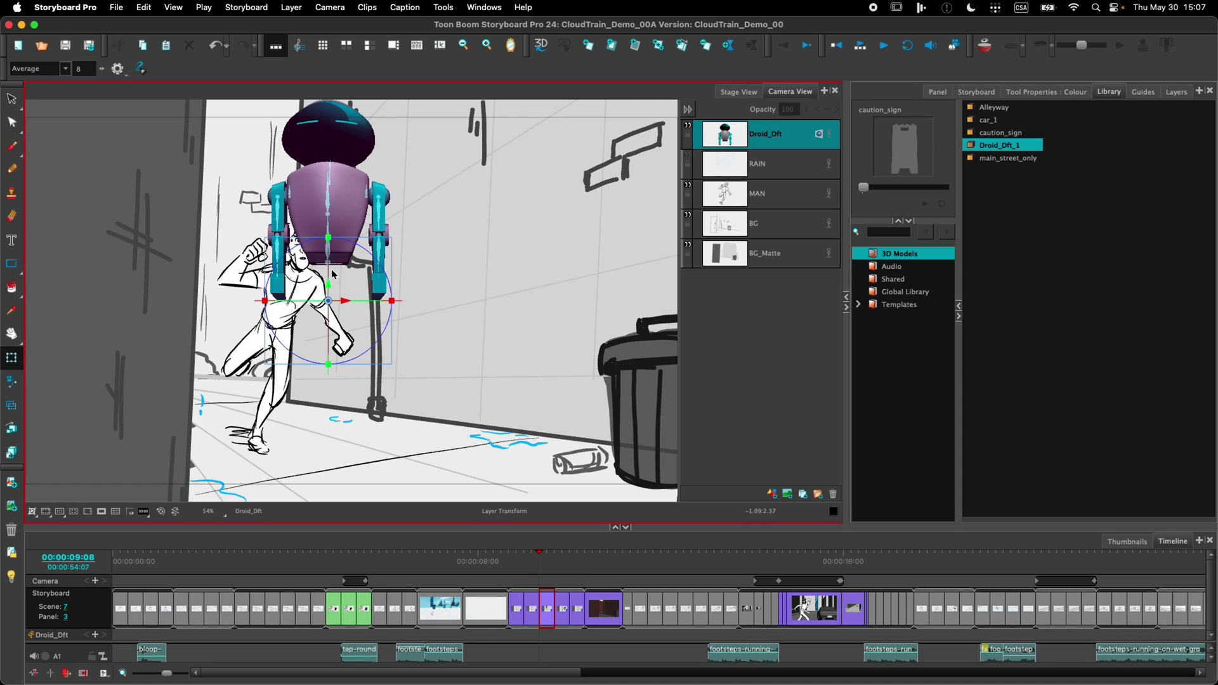
drag(328, 290, 484, 365)
click(1200, 92)
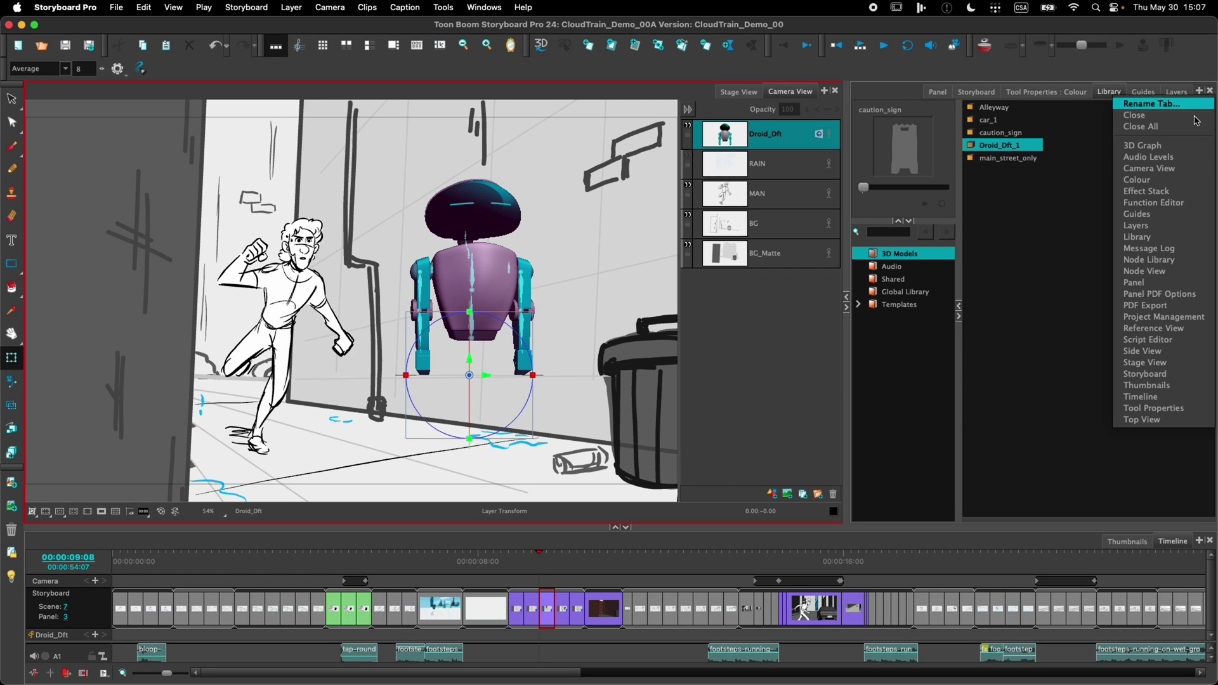
click(1146, 421)
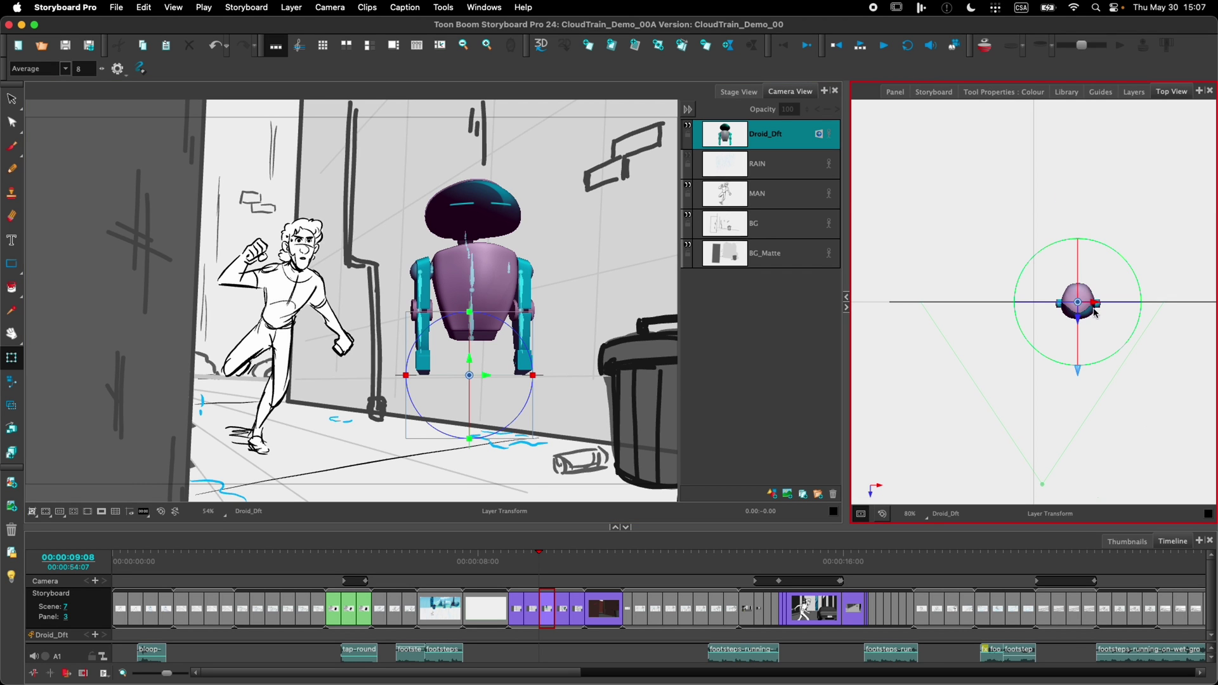
Shift, rotate and move the droid toward the man so it faces him.
drag(1090, 310, 1087, 305)
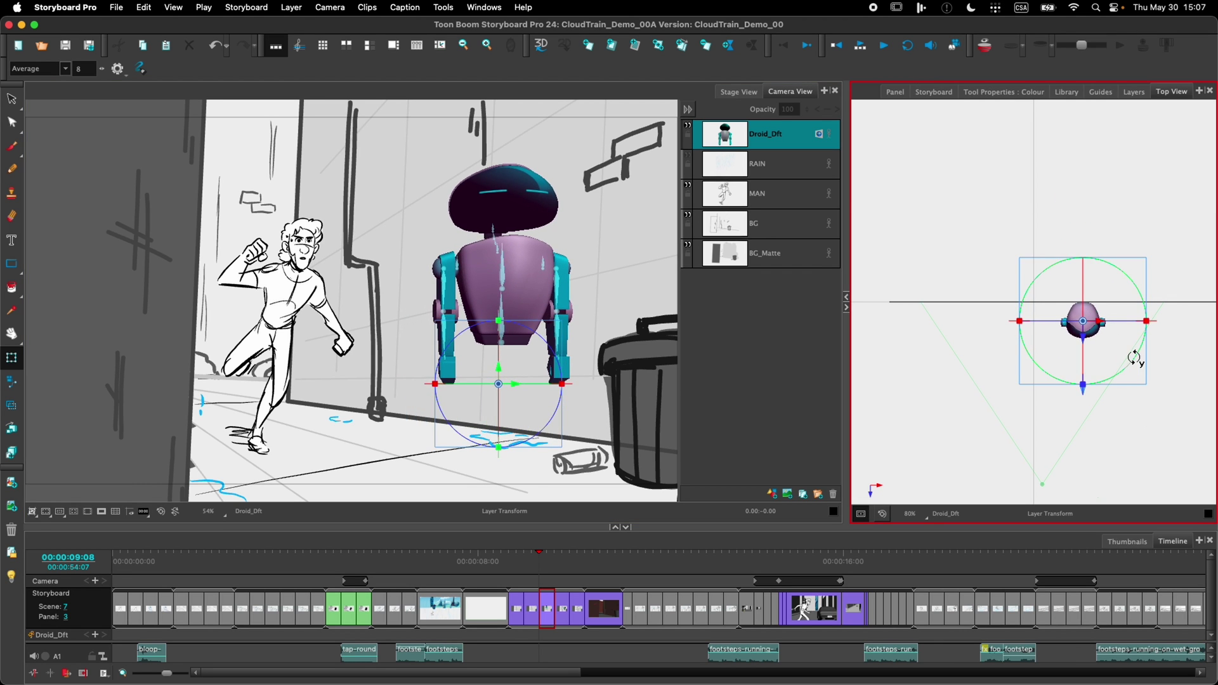
drag(1135, 358, 1124, 365)
drag(426, 356, 347, 339)
click(379, 287)
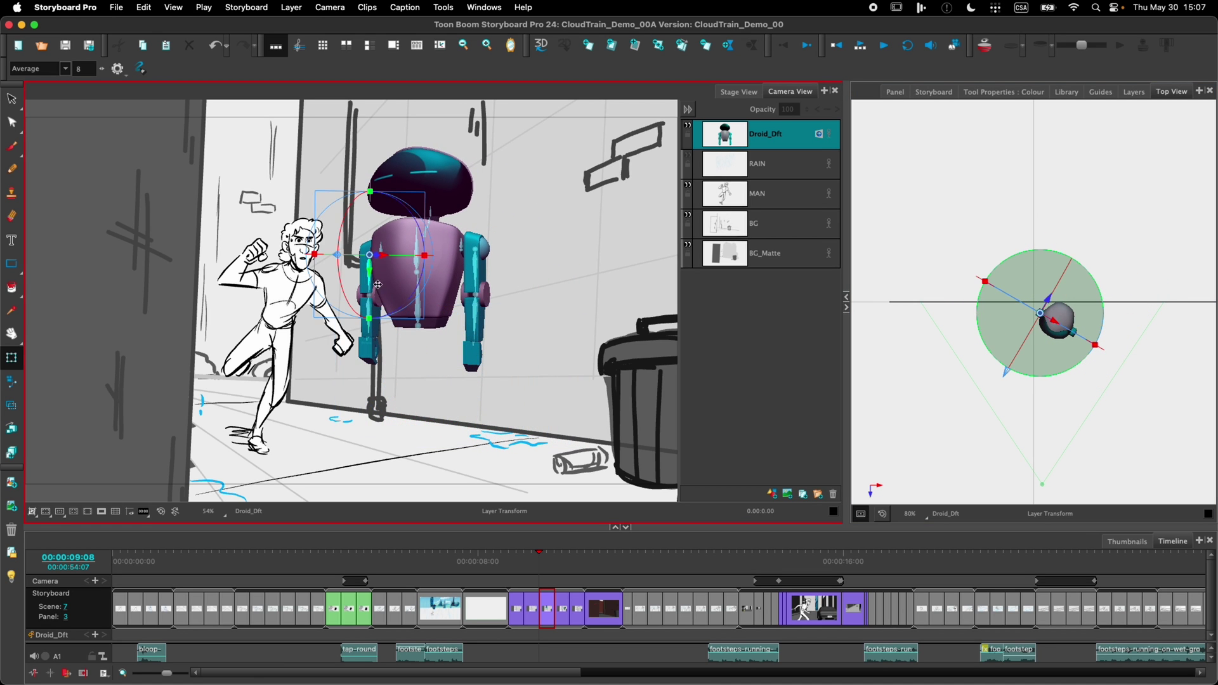
drag(344, 292, 333, 255)
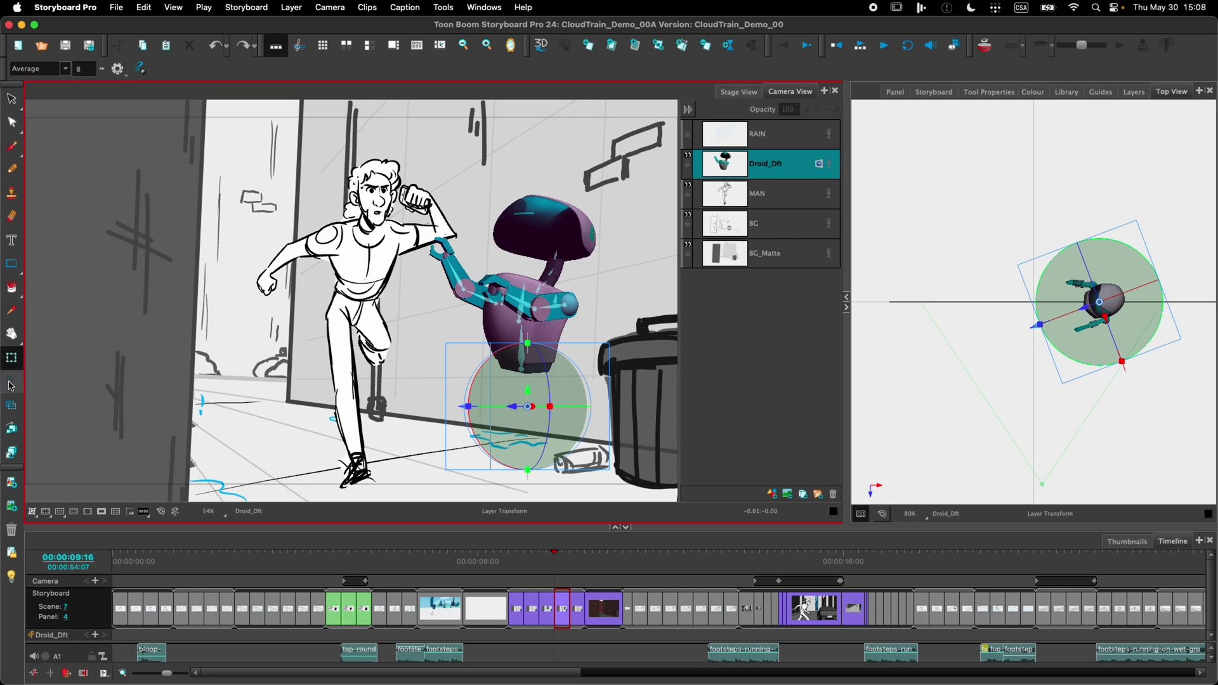
Move panel 4's camera closer to frame the man, the reaching droid and the bin.
click(11, 383)
drag(352, 304, 411, 287)
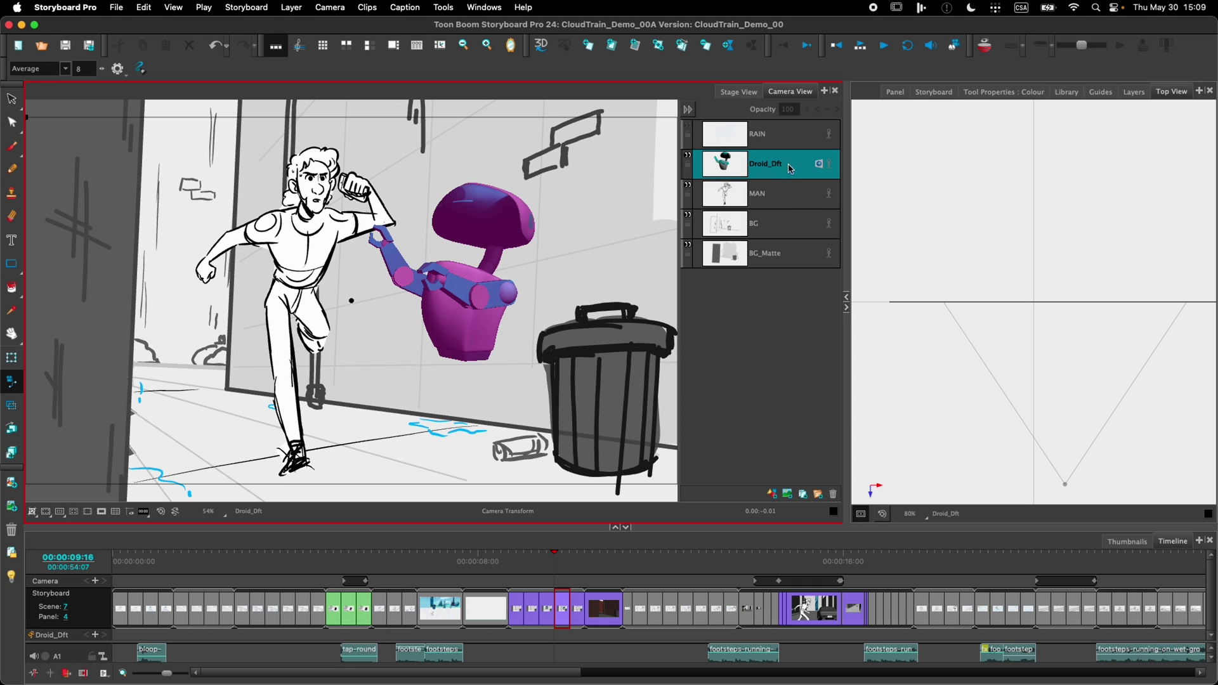
Apply the Toon Shader 3D effect to the Droid_Dft layer.
right_click(787, 173)
mouse_move(855, 379)
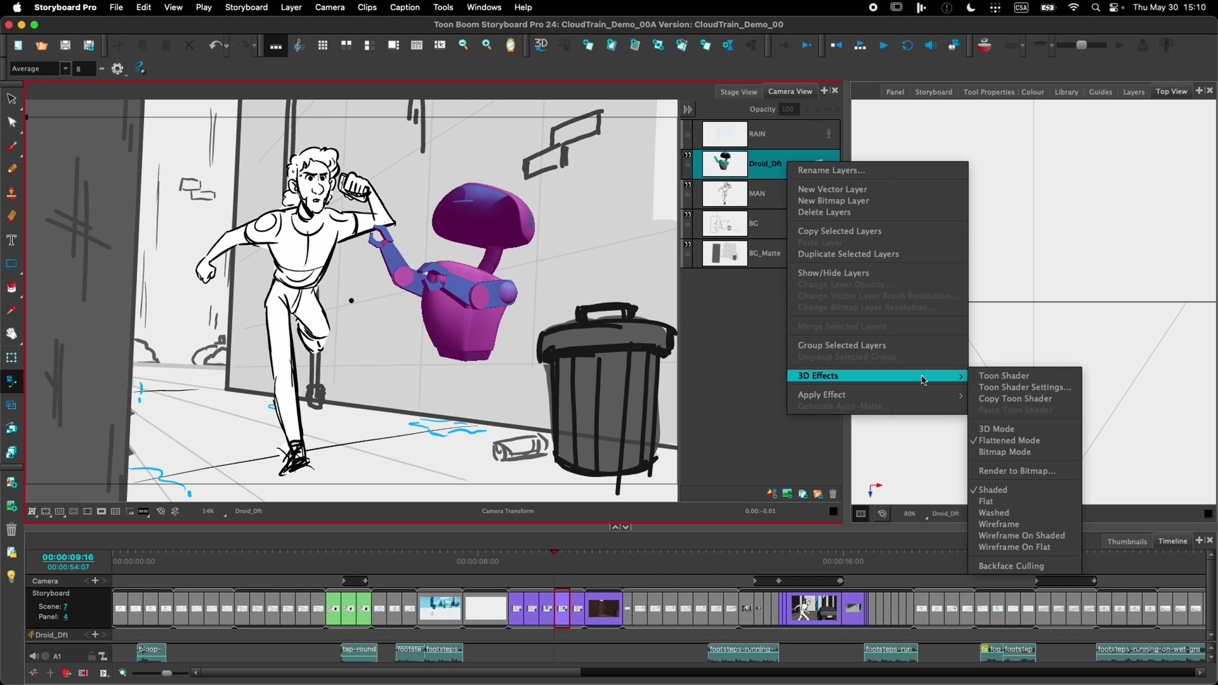
click(1018, 377)
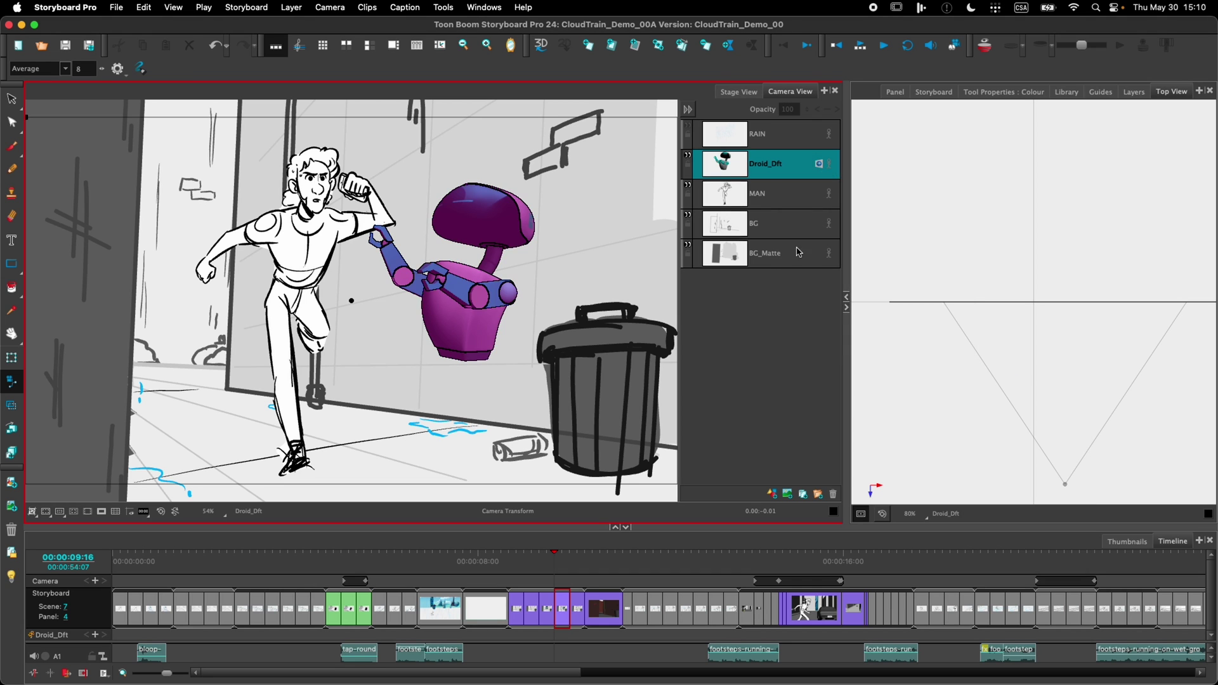
Set the droid's toon shader line width to 8 in Toon Shader Settings.
right_click(793, 168)
mouse_move(863, 379)
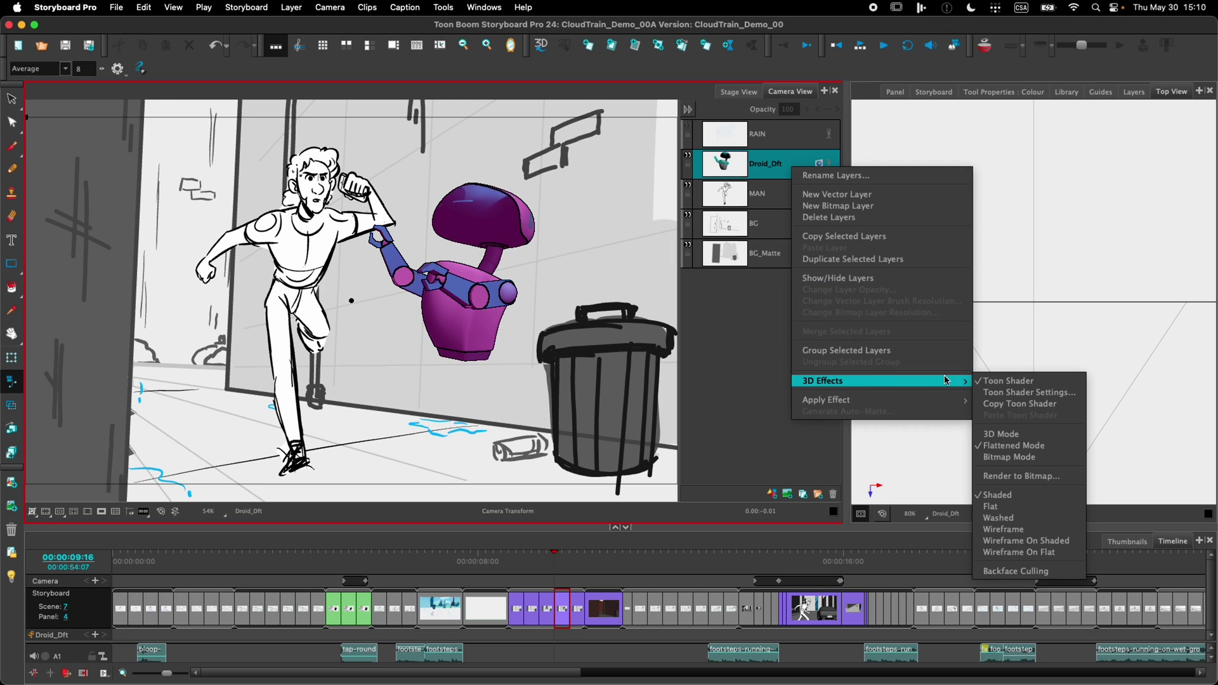
click(1009, 393)
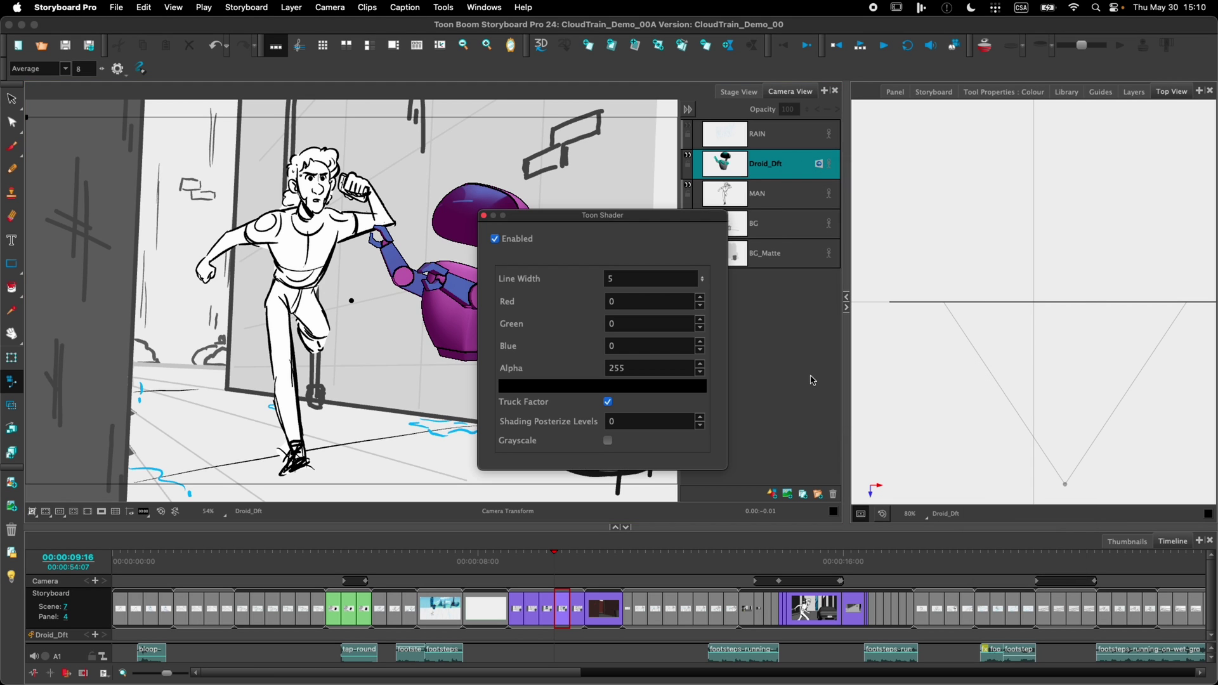
click(818, 340)
click(772, 196)
click(647, 335)
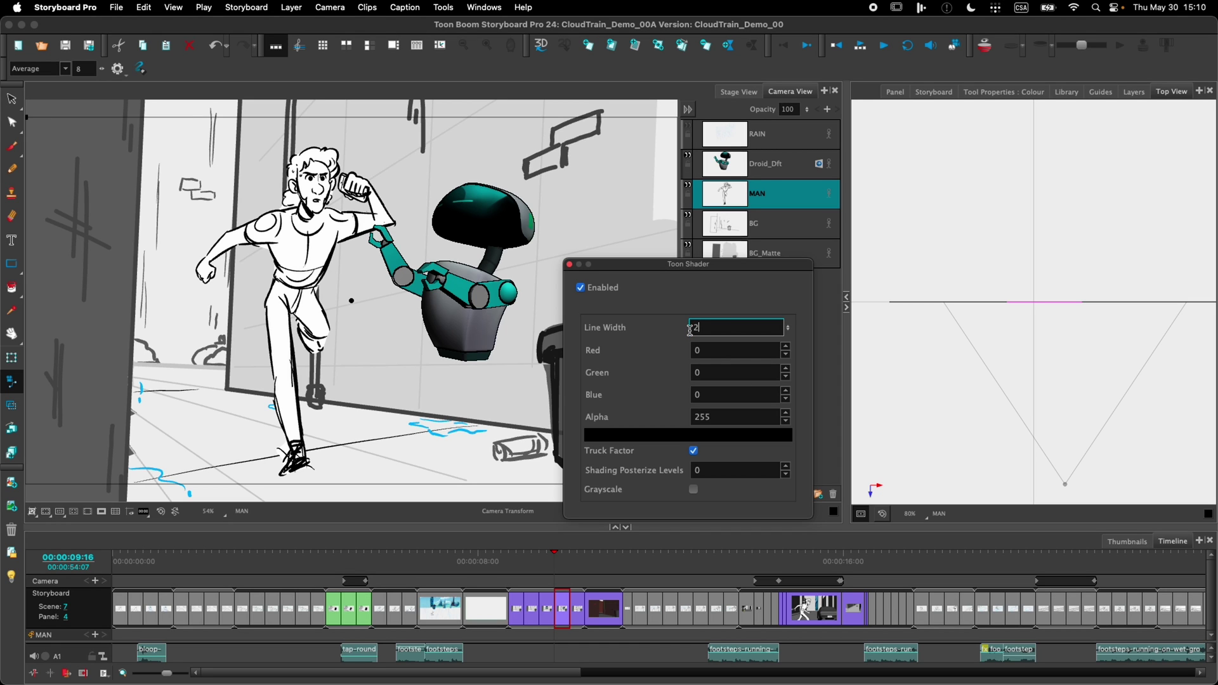
key(Return)
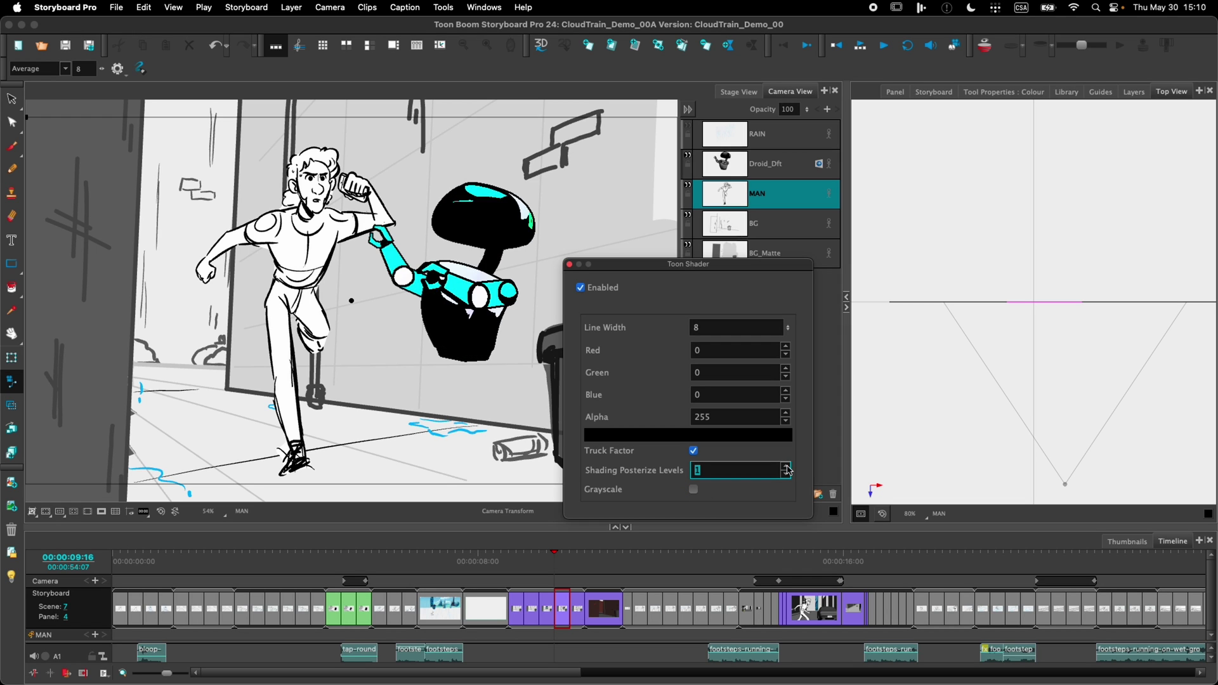
Raise the shading posterize levels to 4.
click(786, 467)
click(786, 468)
click(786, 468)
click(786, 467)
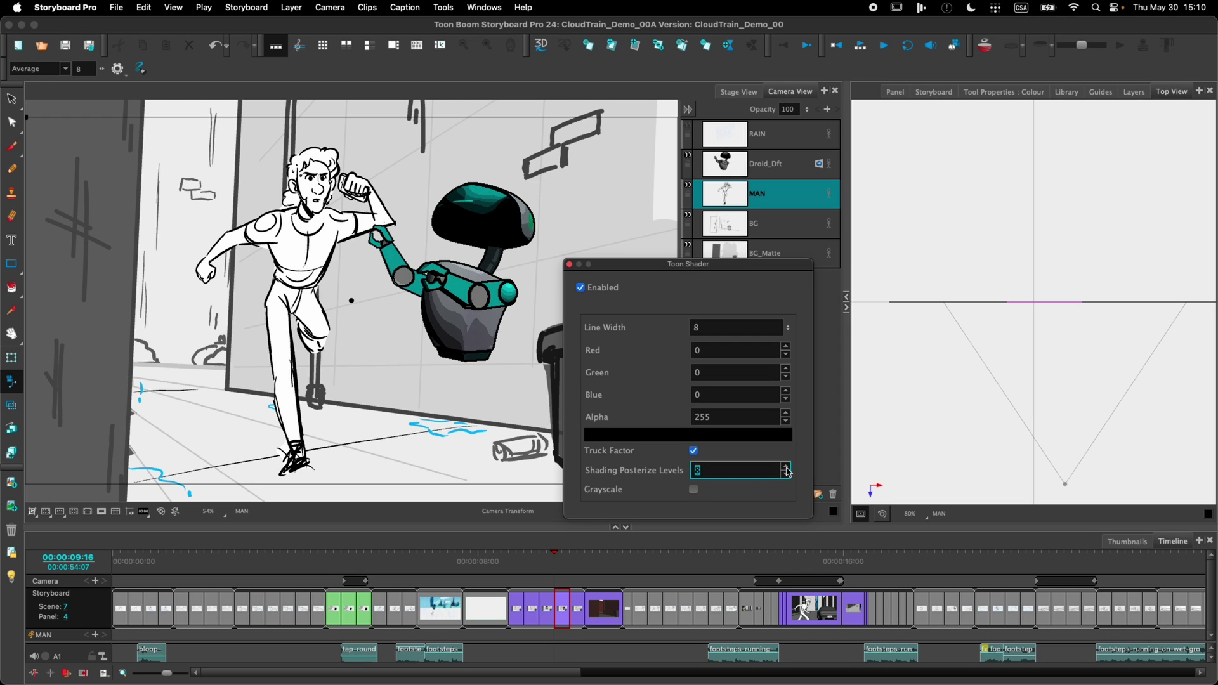